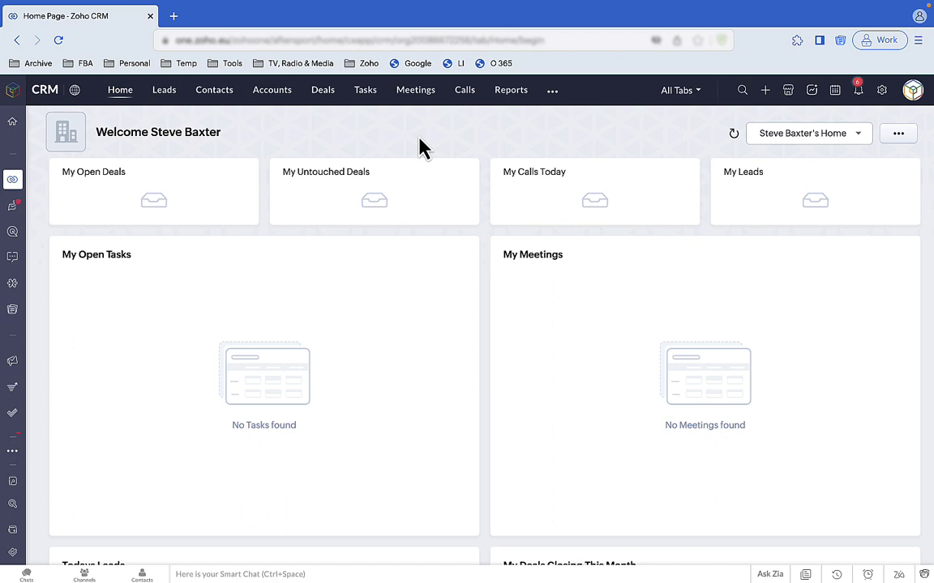
Open the Data Administration Import page from the Setup gear.
click(881, 90)
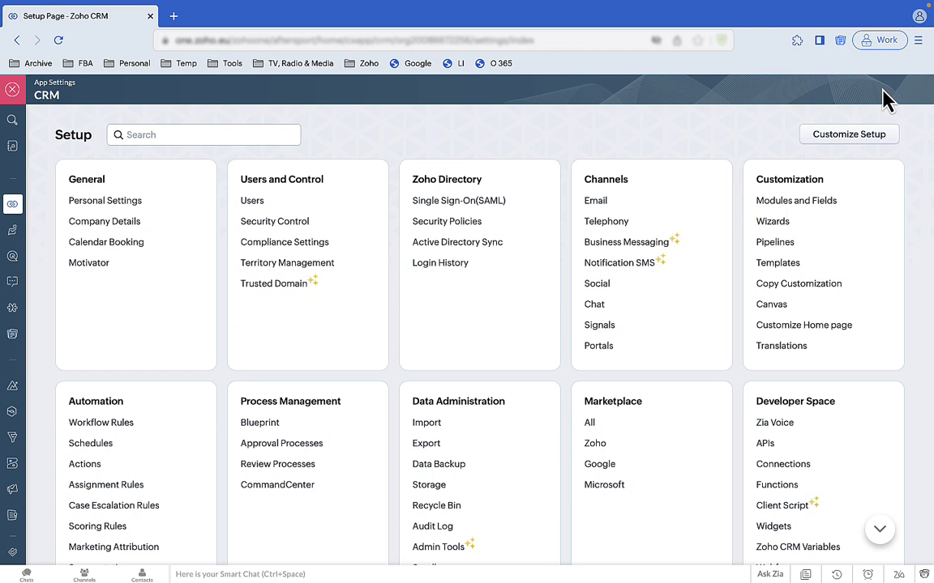
click(427, 423)
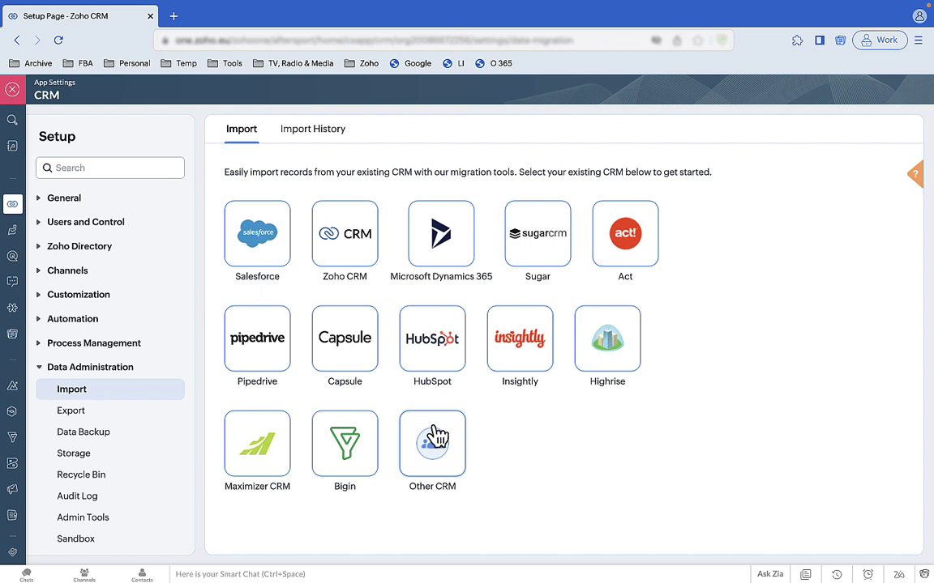
Start an Other CRM migration with the source named 'CSV'.
click(436, 437)
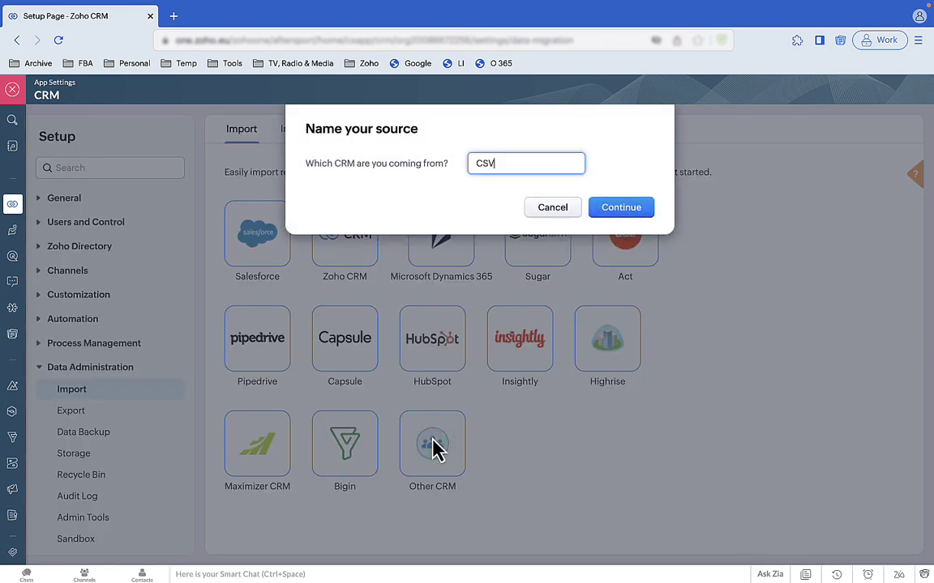
click(616, 207)
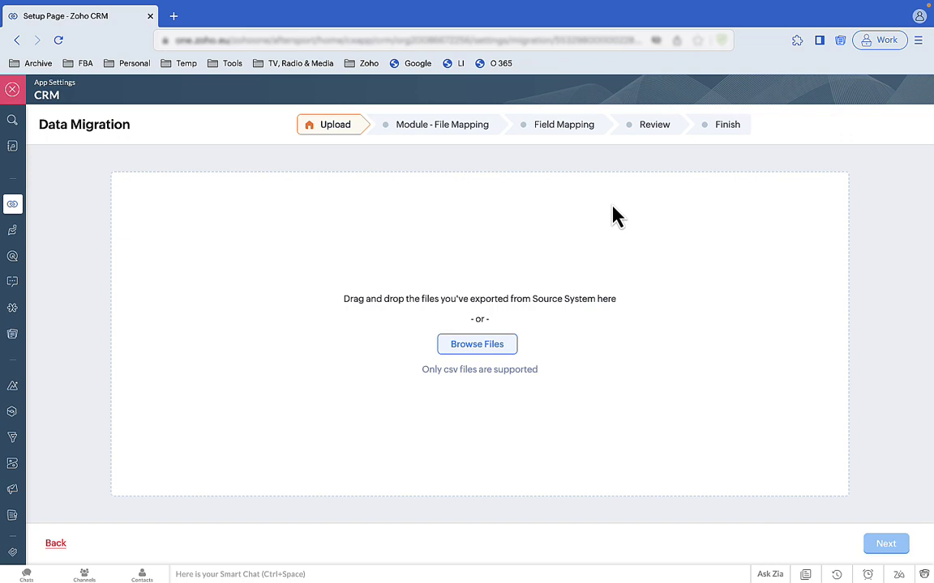
Upload the '! UK After Sport 2023-07-17.zip' archive to the migration.
click(476, 347)
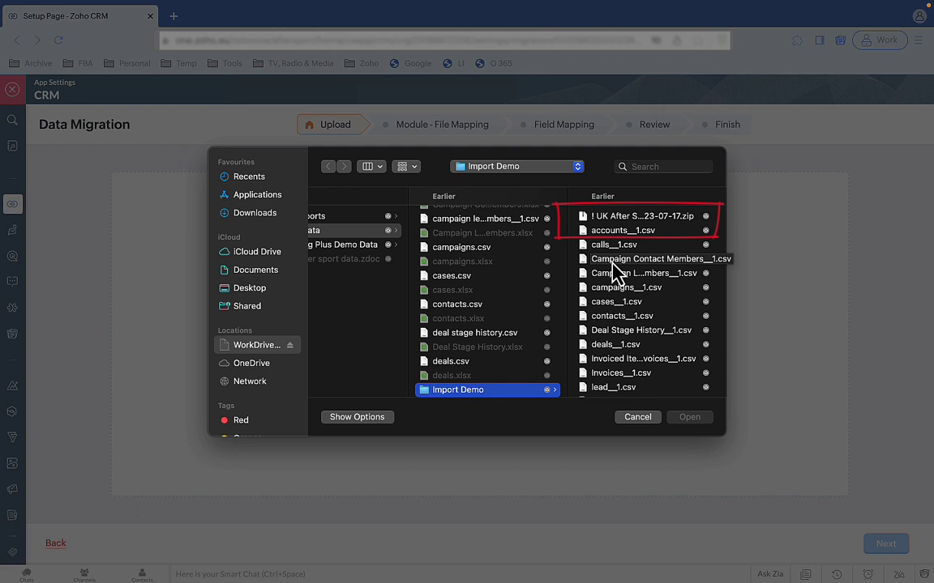
click(610, 217)
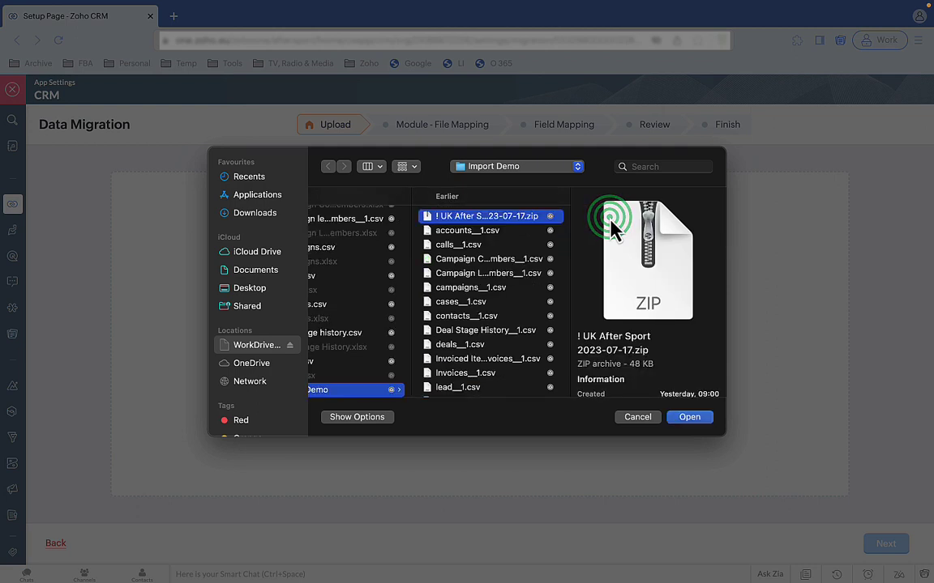
click(684, 419)
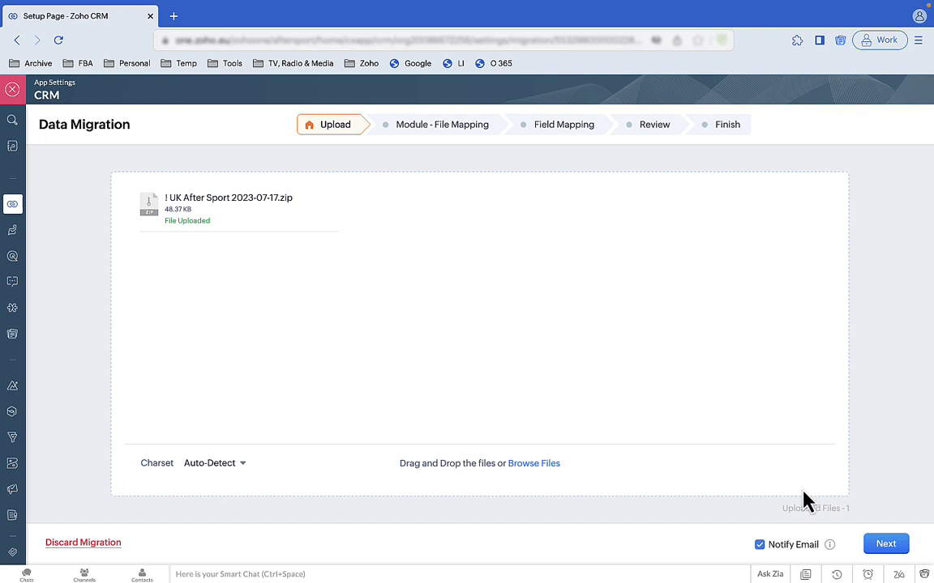
Drag the unmapped files onto their matching module tiles until all 20 are mapped.
click(885, 549)
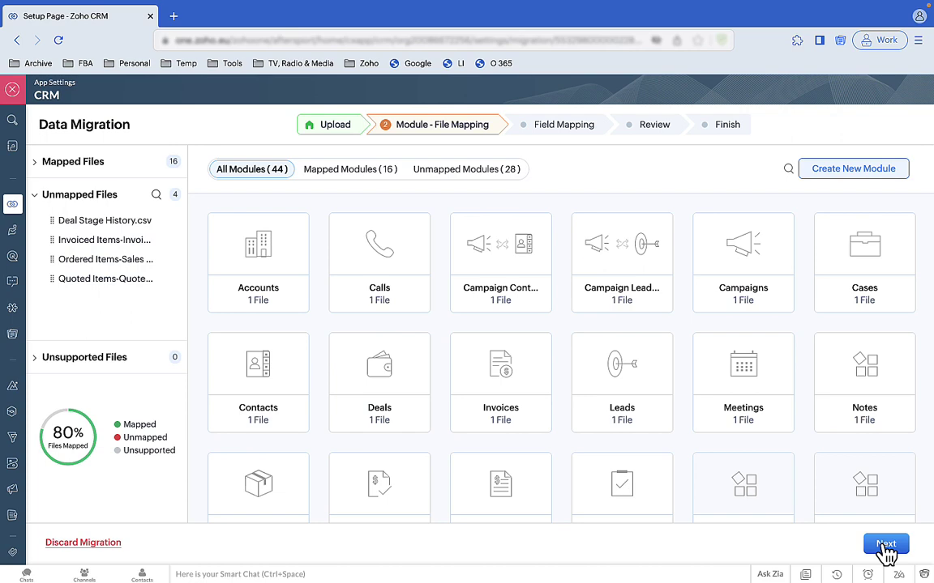
scroll(417, 368, down, 3)
drag(104, 220, 621, 333)
scroll(818, 381, down, 2)
drag(89, 220, 379, 442)
scroll(379, 441, down, 3)
drag(105, 239, 261, 354)
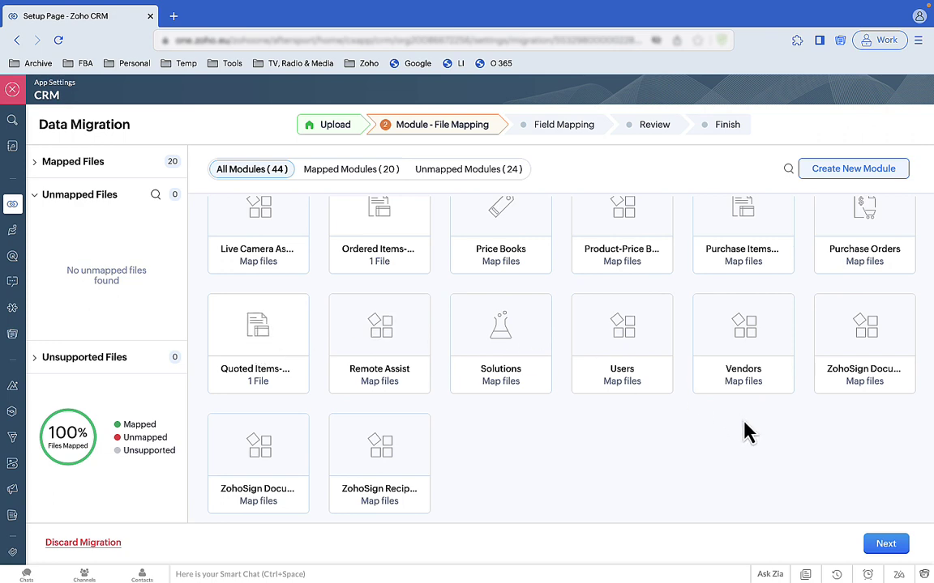
Save the field mappings for Accounts, Campaigns, Cases, Contacts and the modules before Invoices.
click(884, 548)
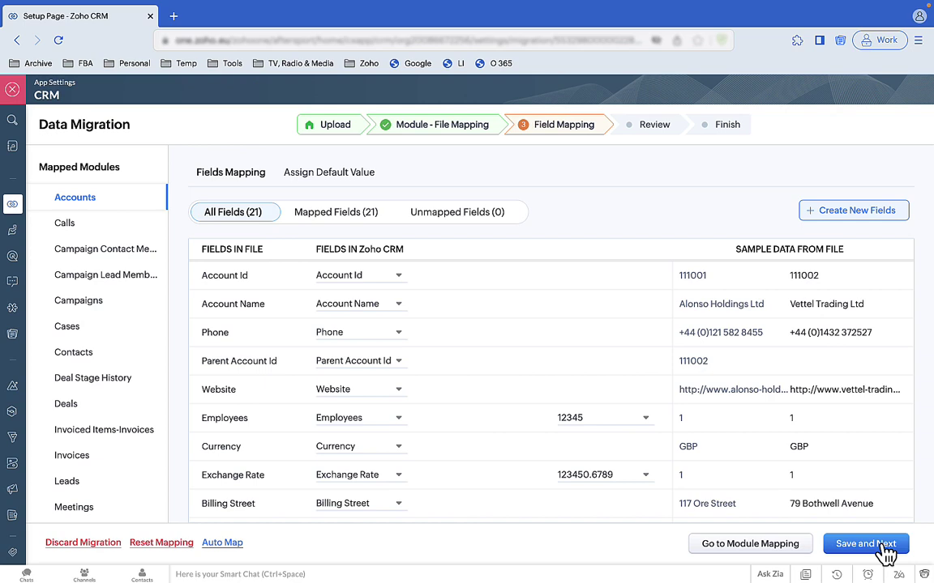
click(865, 544)
click(862, 548)
click(862, 549)
click(864, 545)
click(861, 544)
click(864, 543)
Save the Invoices, Leads, Products and remaining mappings to reach the Review step.
click(864, 544)
click(862, 546)
click(863, 546)
click(864, 544)
click(864, 544)
click(864, 544)
click(863, 544)
click(864, 543)
click(864, 543)
click(864, 544)
click(864, 544)
click(863, 543)
click(863, 544)
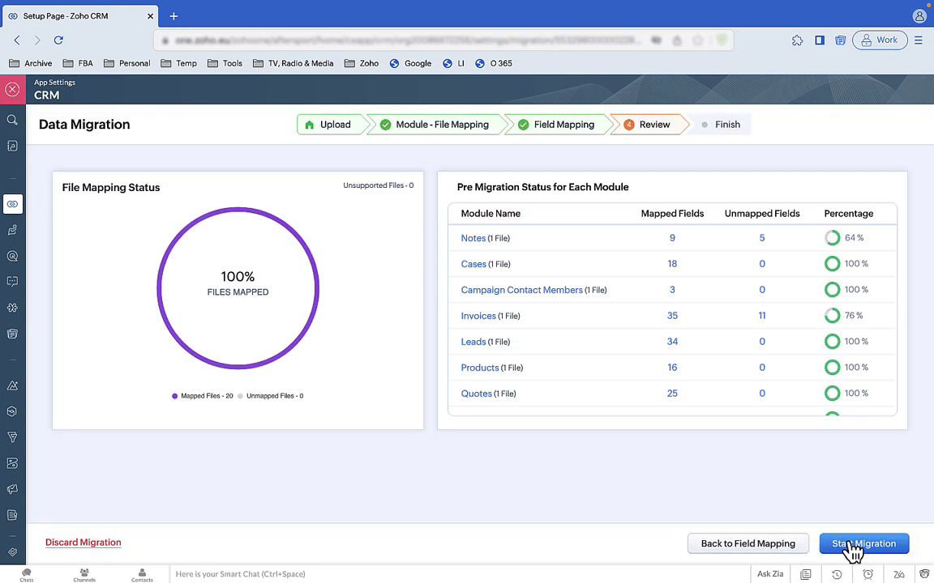
Start the migration and let every module complete with 0 records skipped.
click(852, 549)
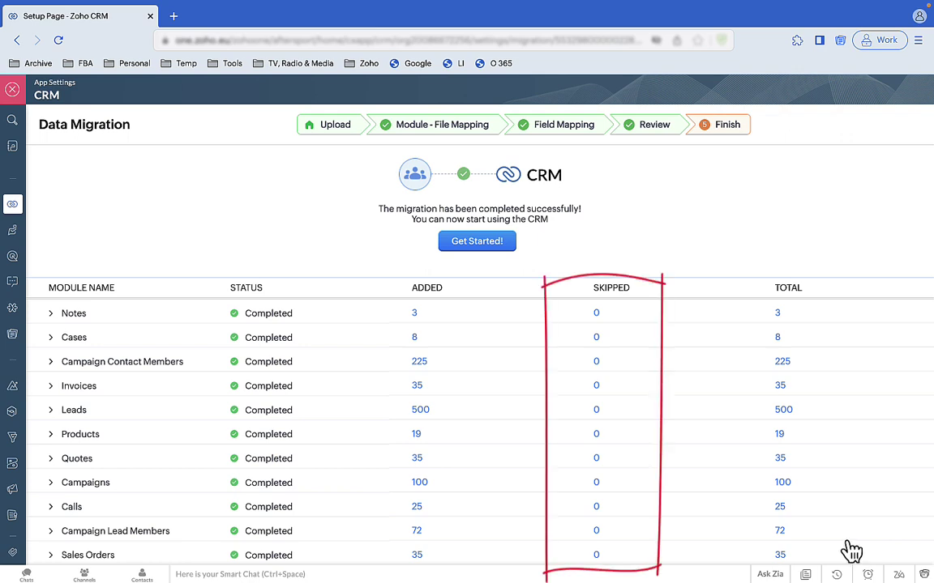
scroll(635, 354, down, 1)
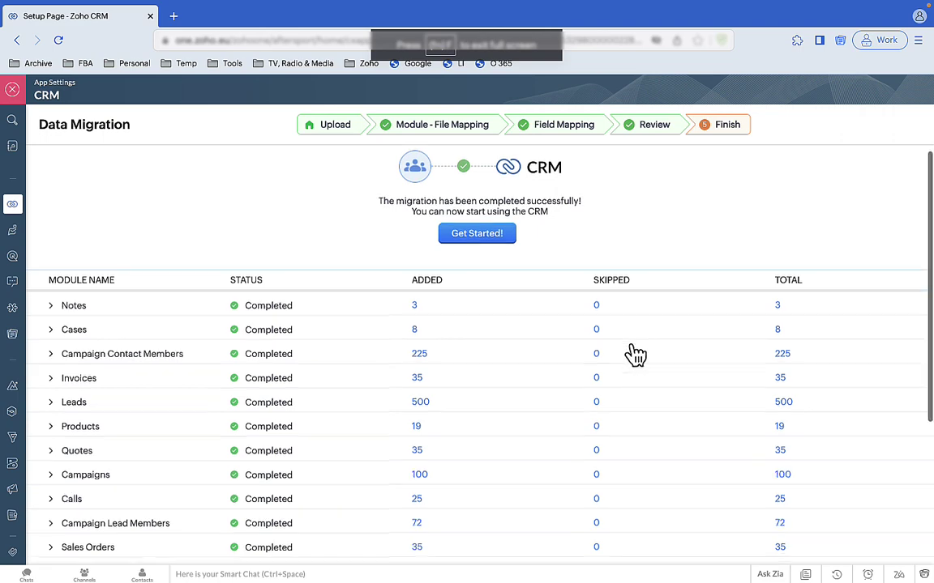
scroll(635, 354, down, 3)
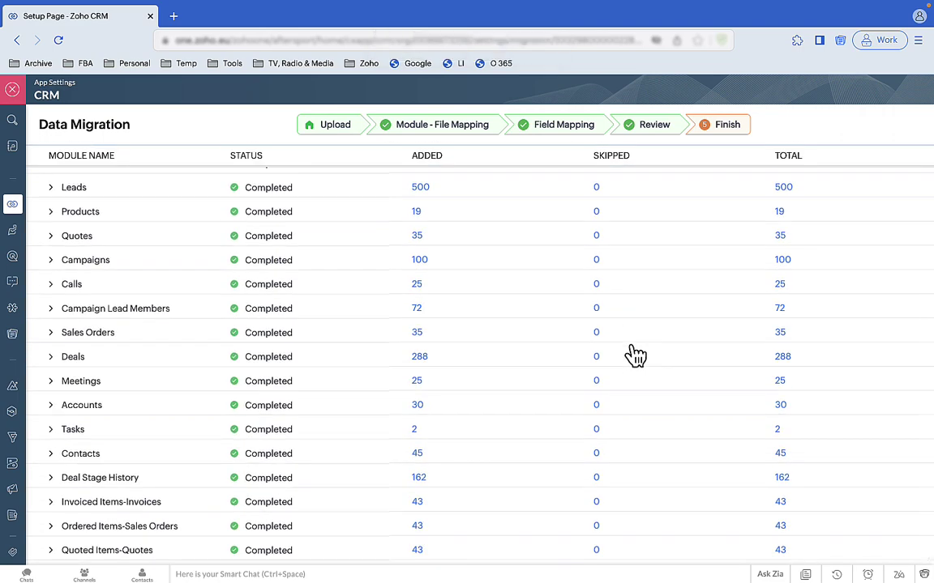
scroll(635, 354, up, 3)
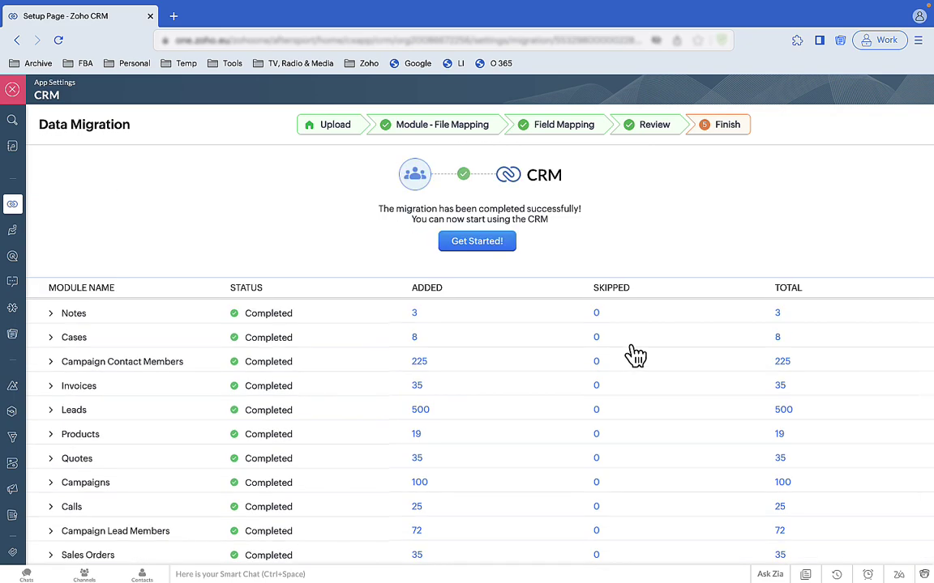
click(483, 243)
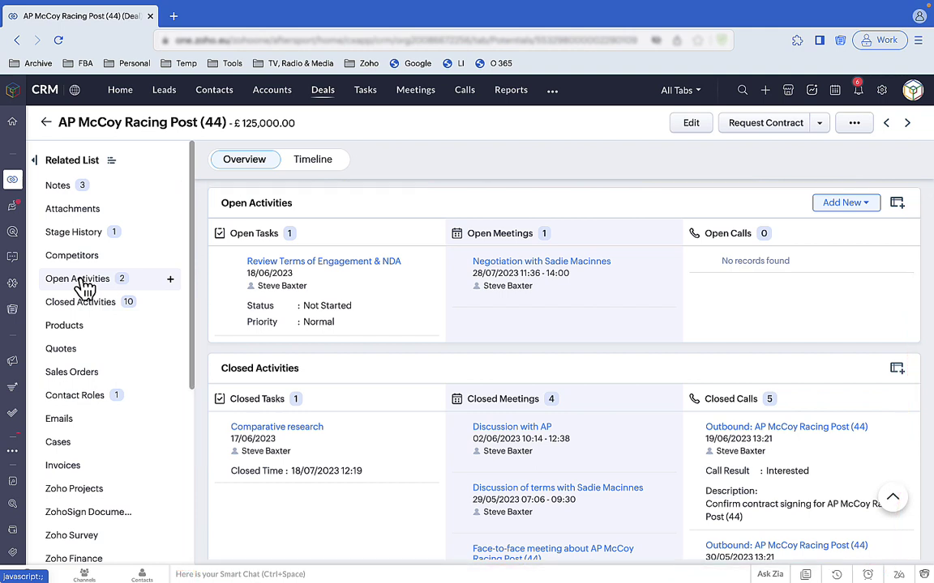
Show the £125,000.00 deal's Notes list with its three migrated notes.
click(58, 188)
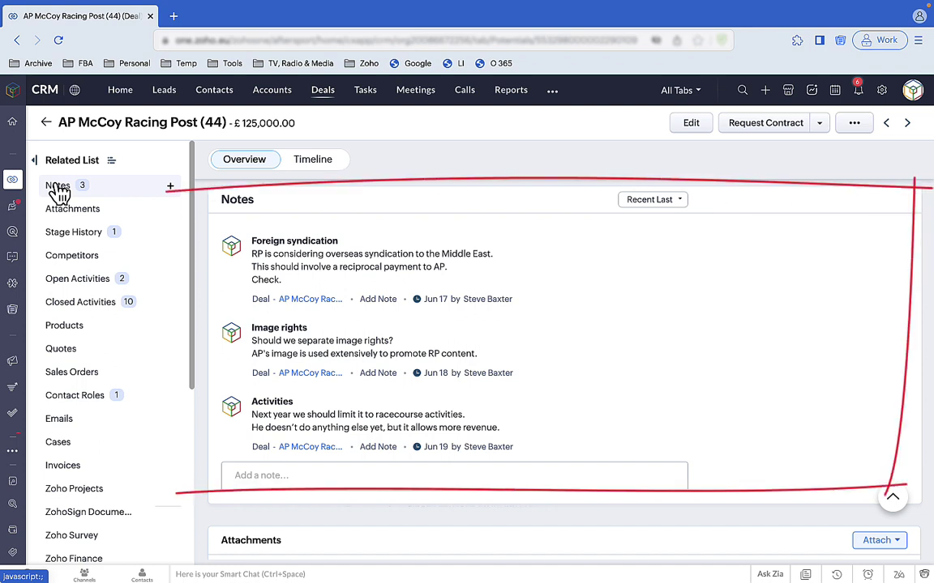